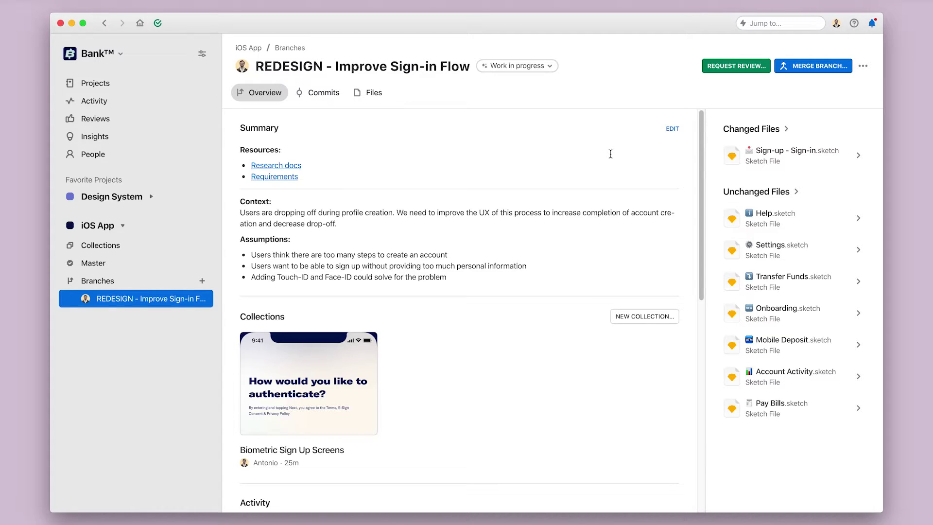
# Paste a '## For reviewers' section after the assumptions in the branch summary and save.
pyautogui.click(670, 128)
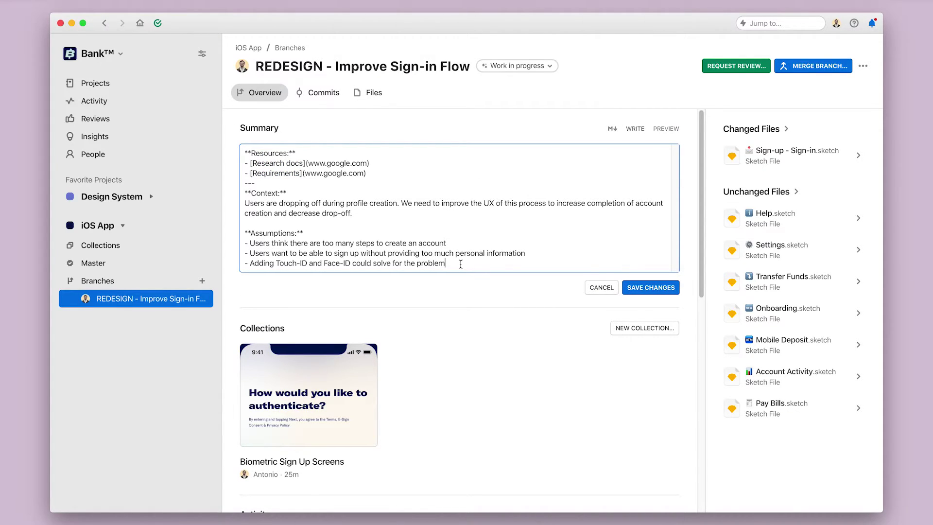
pyautogui.press('Return')
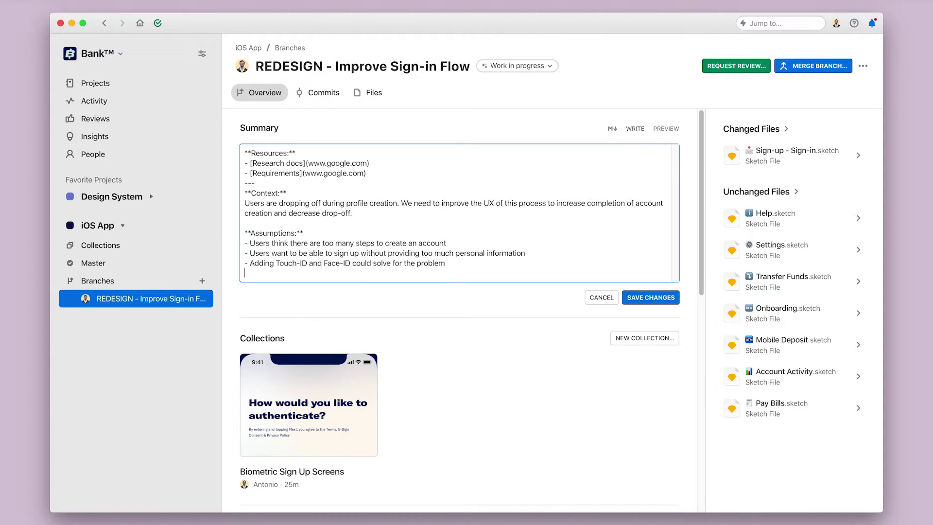
pyautogui.press('super+v')
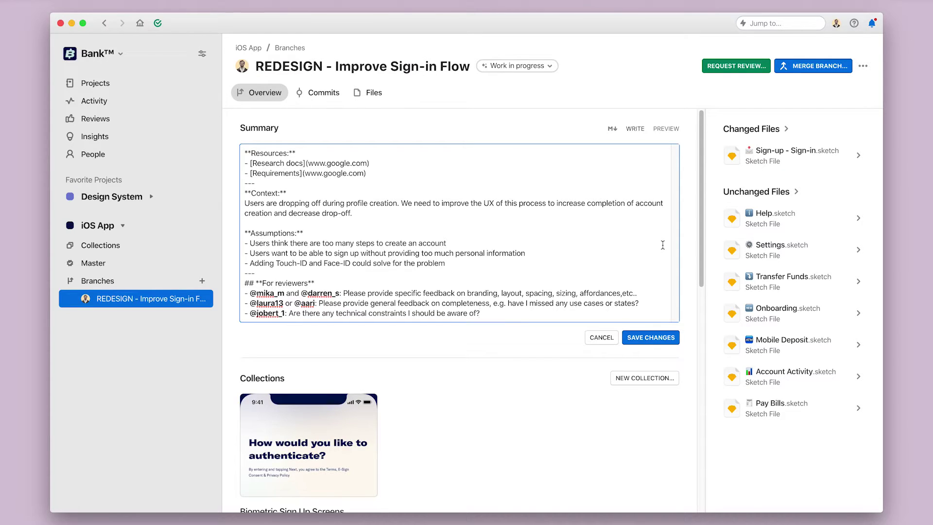
pyautogui.click(645, 337)
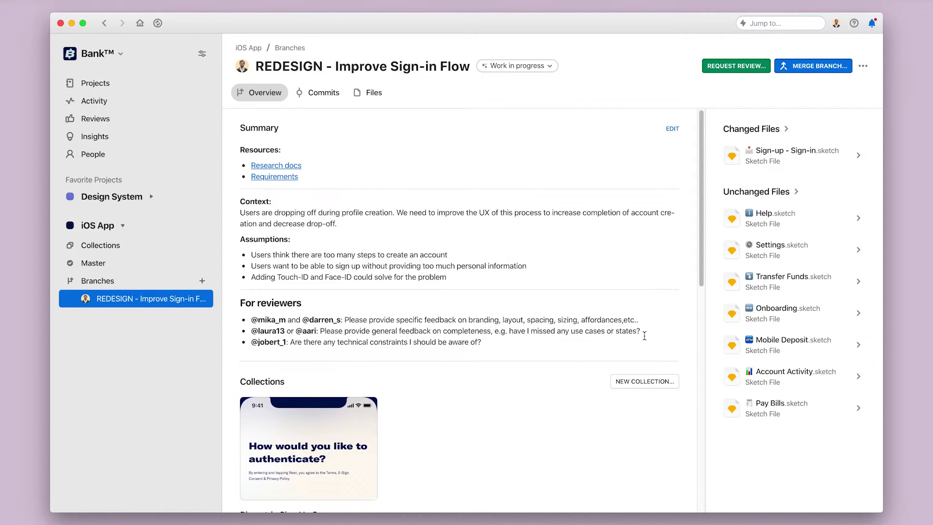
# Add Aari, Darren, Jobert, Laura and Mika as reviewers and send the review requests.
pyautogui.click(726, 70)
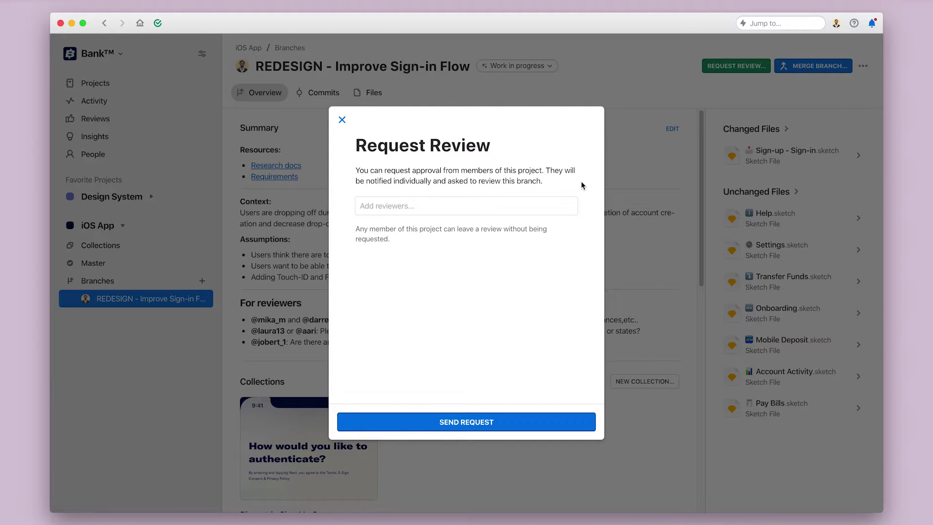
pyautogui.click(478, 207)
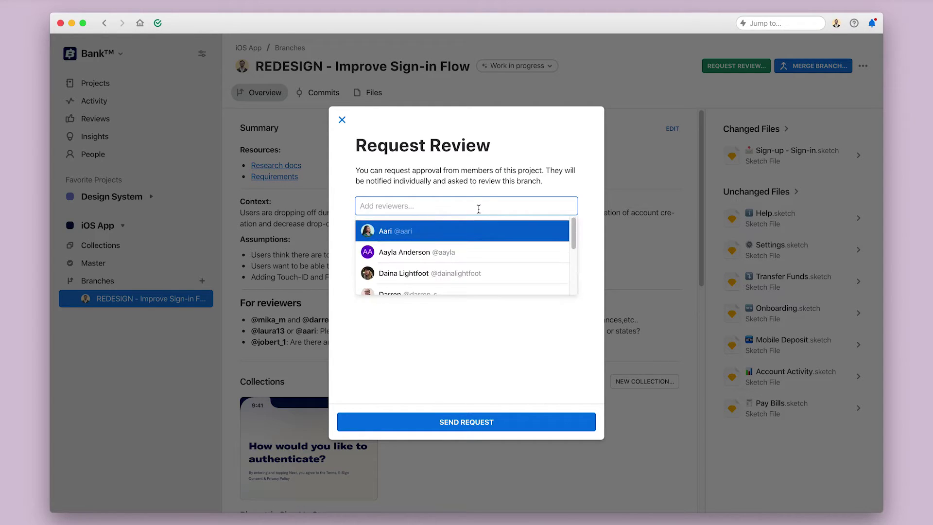
pyautogui.click(476, 233)
pyautogui.click(476, 207)
pyautogui.scroll(-1, 469, 263)
pyautogui.scroll(-1, 466, 280)
pyautogui.click(467, 271)
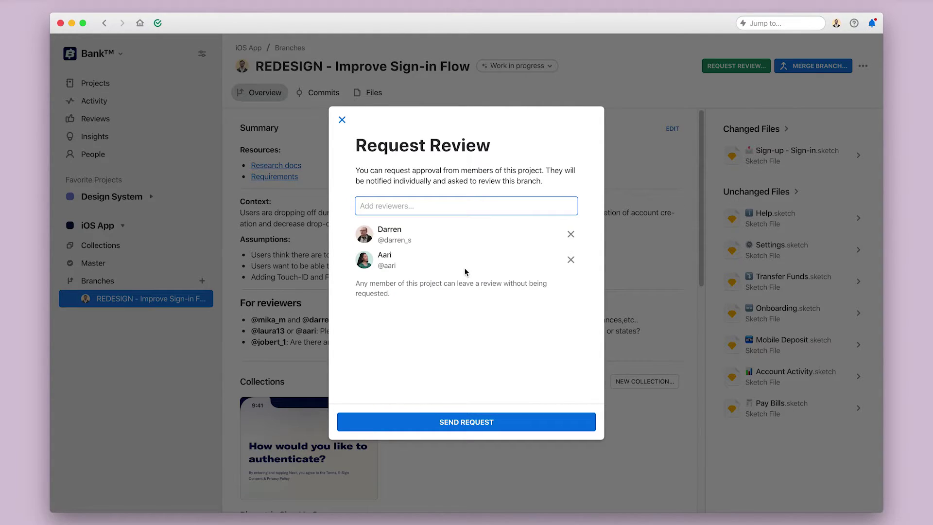
pyautogui.click(466, 208)
pyautogui.scroll(-1, 466, 233)
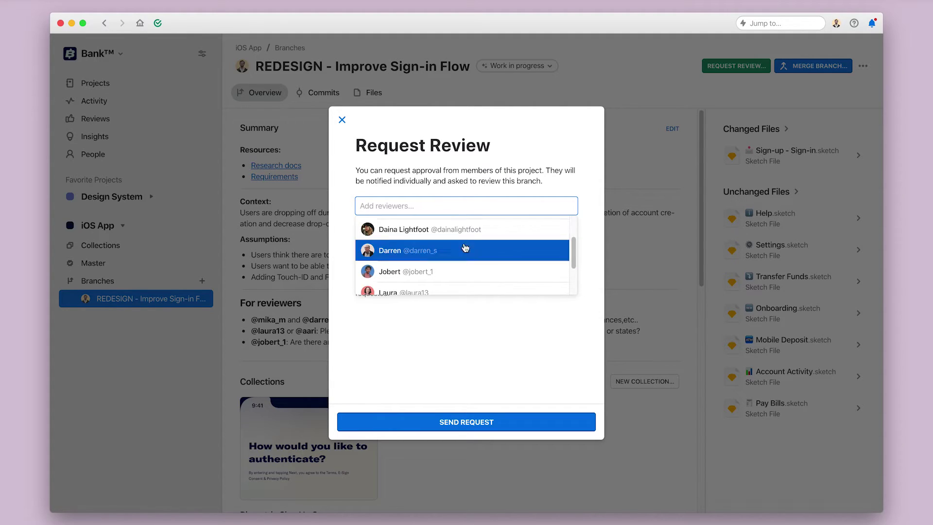
pyautogui.click(458, 269)
pyautogui.click(454, 206)
pyautogui.scroll(-1, 454, 238)
pyautogui.scroll(-1, 450, 255)
pyautogui.click(449, 260)
pyautogui.click(463, 205)
pyautogui.scroll(-2, 456, 240)
pyautogui.click(430, 279)
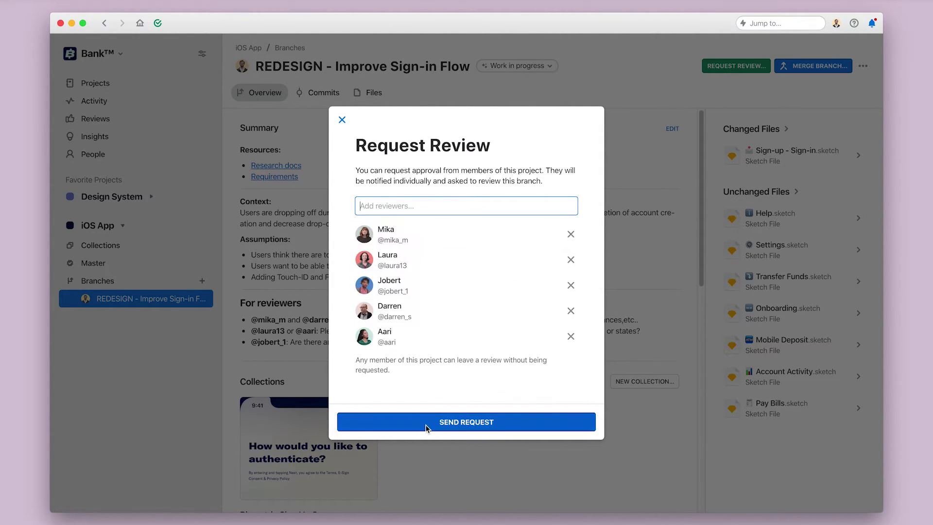
pyautogui.click(427, 428)
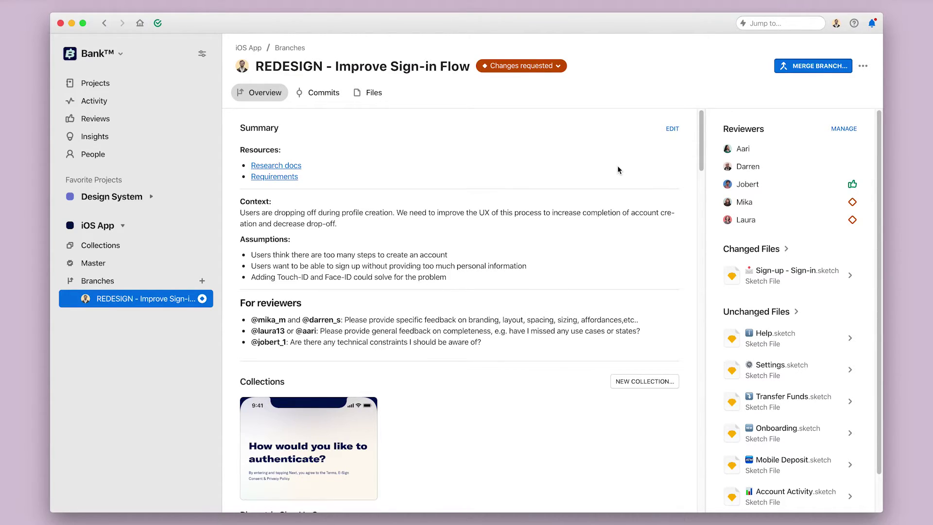
# In reviewer management, remove and re-add Aari, then dismiss Jobert's approval review.
pyautogui.click(843, 130)
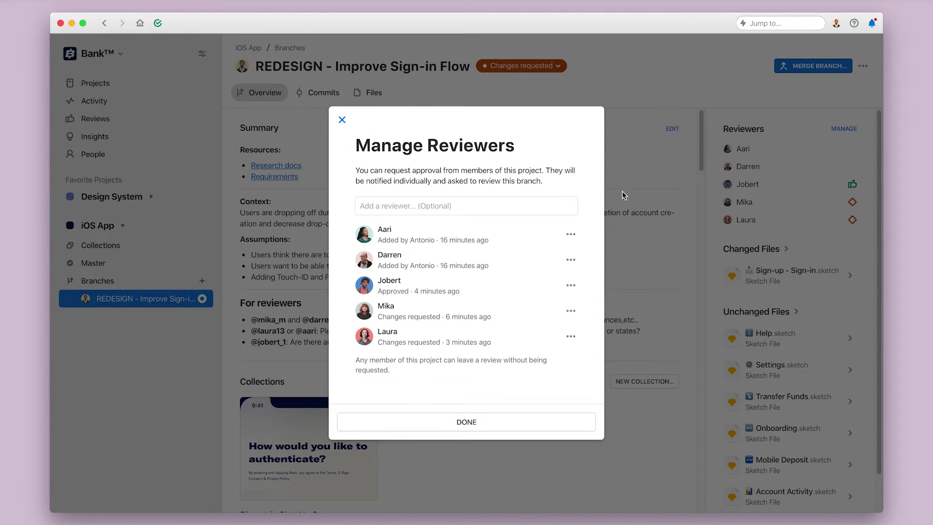
pyautogui.click(571, 235)
pyautogui.click(585, 235)
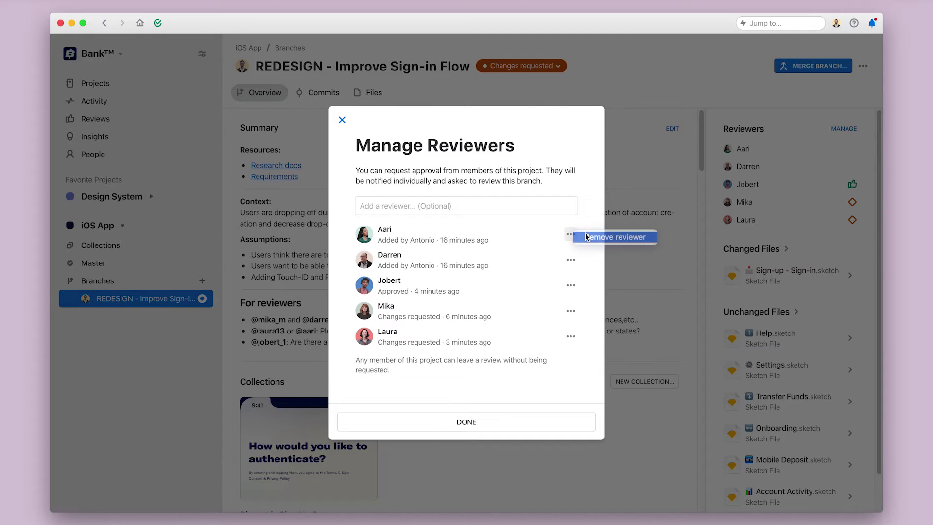
pyautogui.click(450, 204)
pyautogui.click(422, 232)
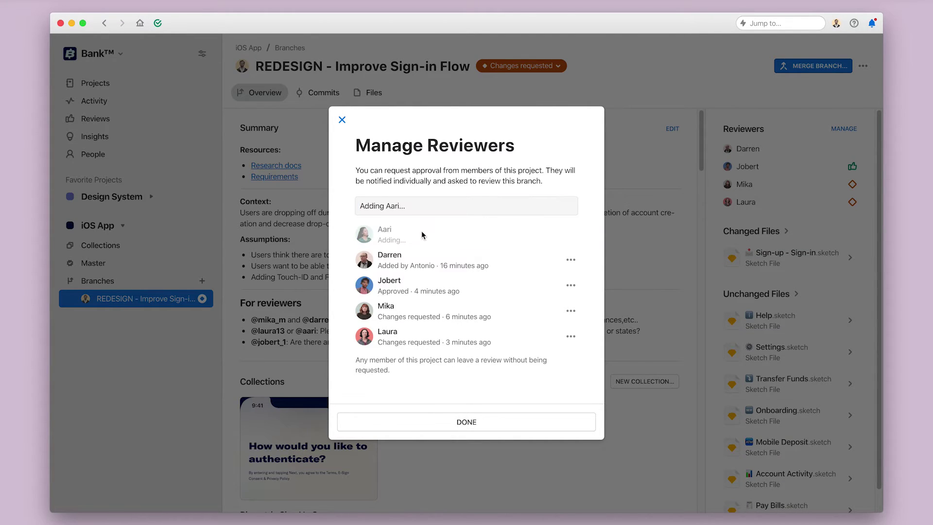
pyautogui.click(571, 286)
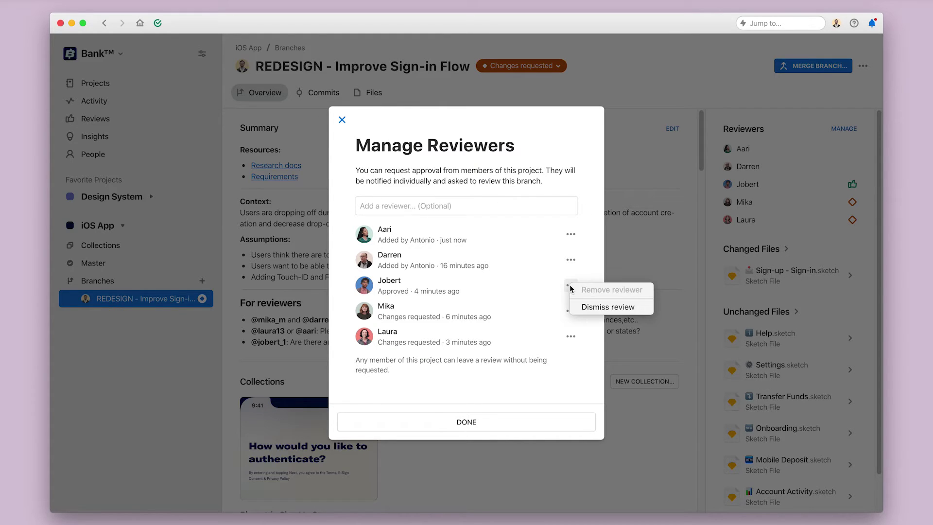
pyautogui.click(614, 307)
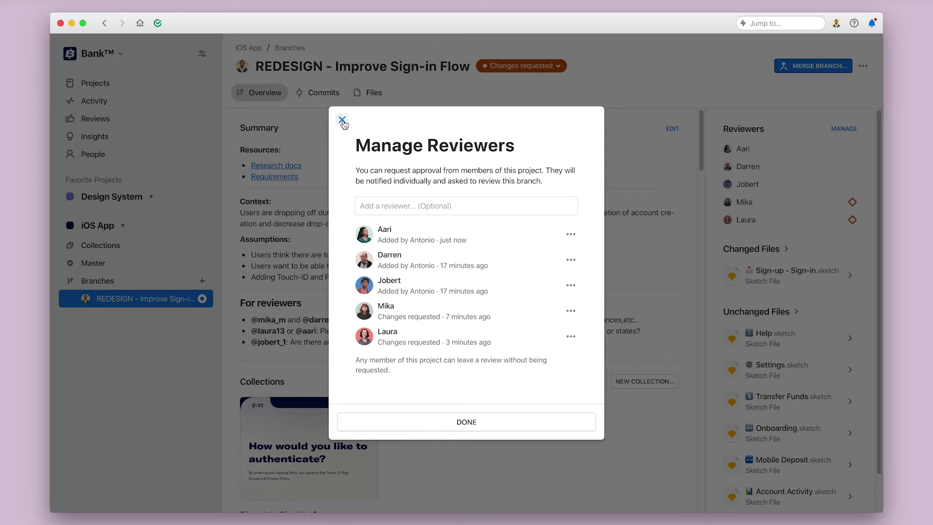
# Close the Manage Reviewers dialog.
pyautogui.click(343, 121)
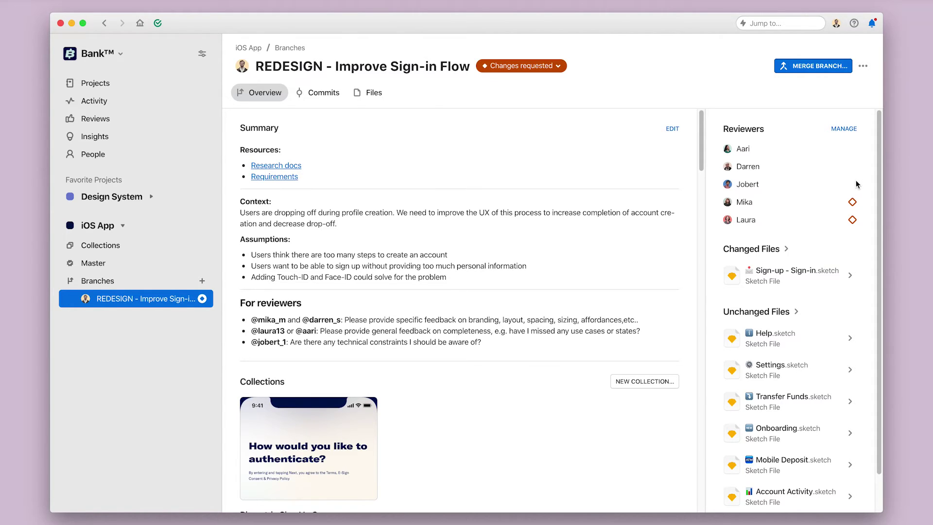
pyautogui.scroll(-3, 624, 235)
pyautogui.scroll(-3, 624, 235)
pyautogui.scroll(-2, 623, 235)
pyautogui.scroll(-3, 624, 234)
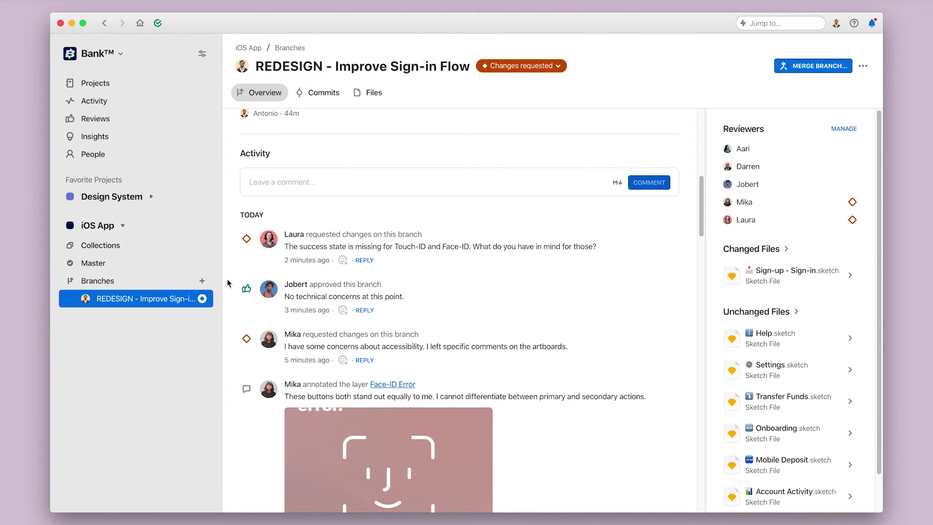